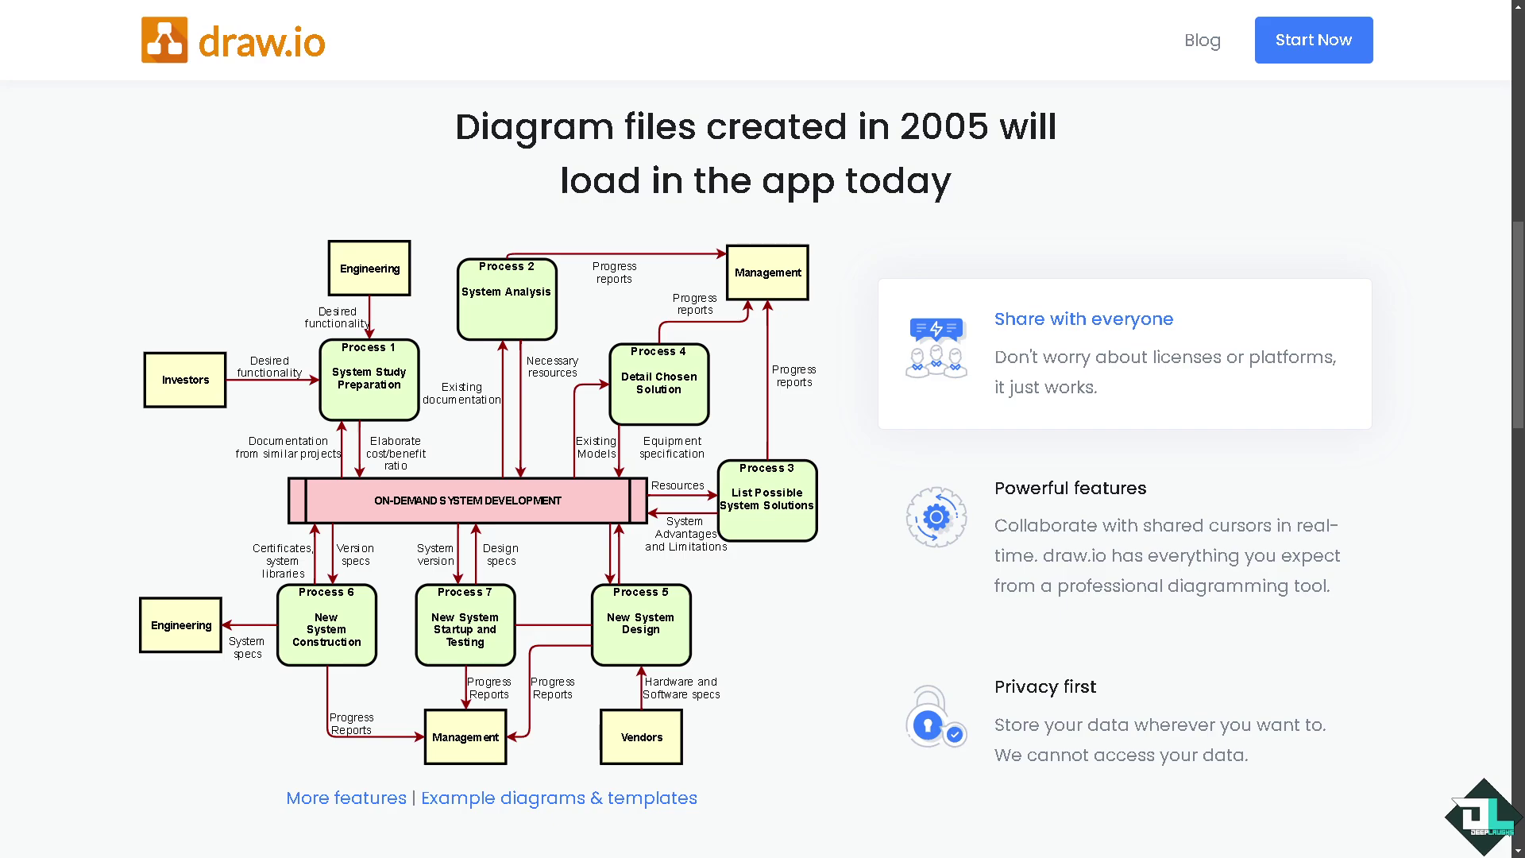
scroll(764, 429, "up", 5)
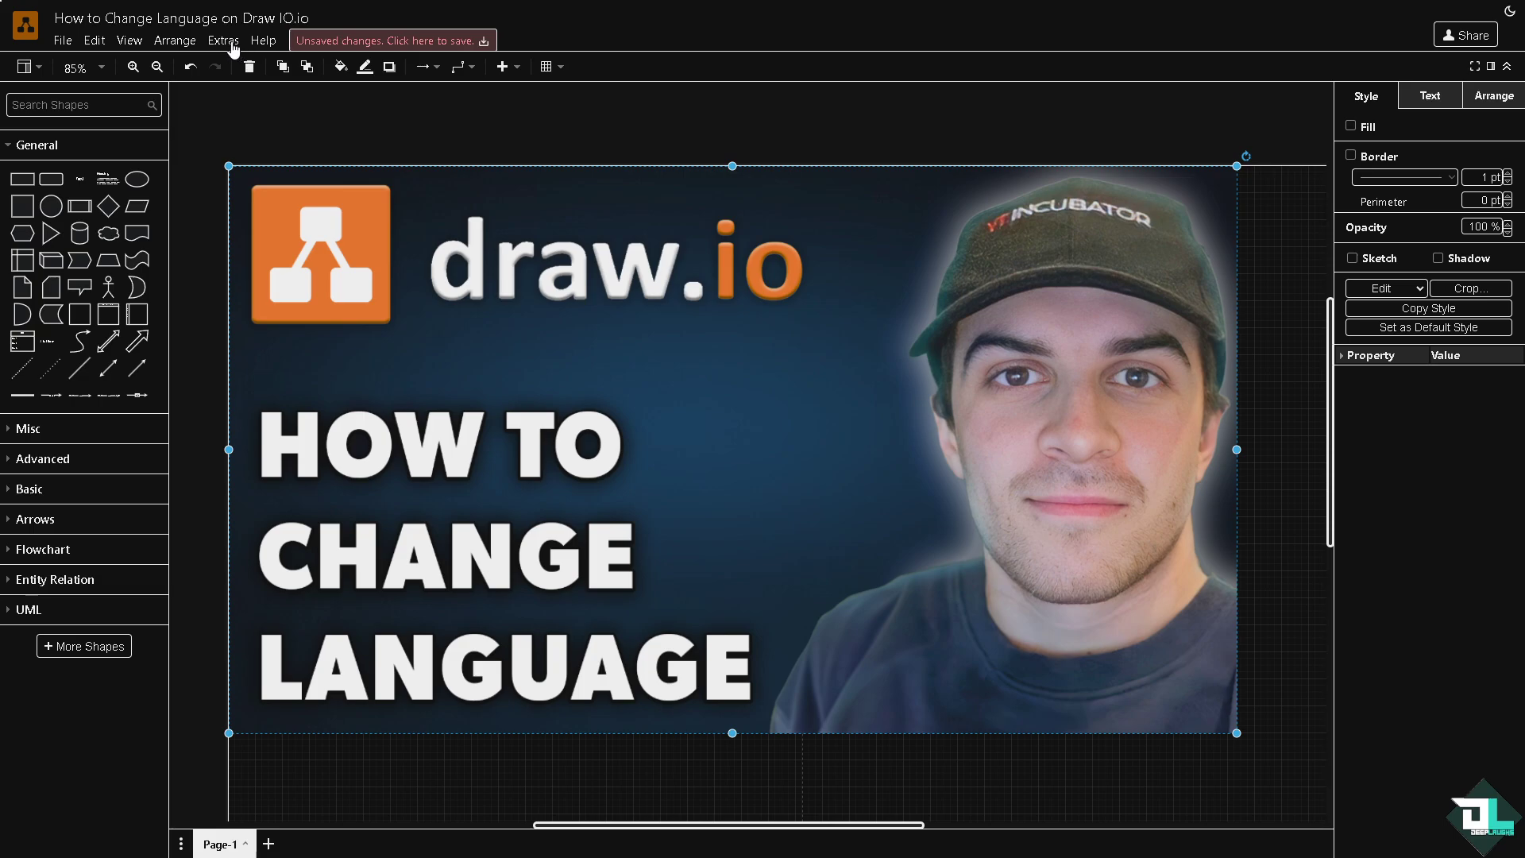
Switch the interface language to Ελληνικά (Greek) and reopen the now-Greek language list
left_click(225, 40)
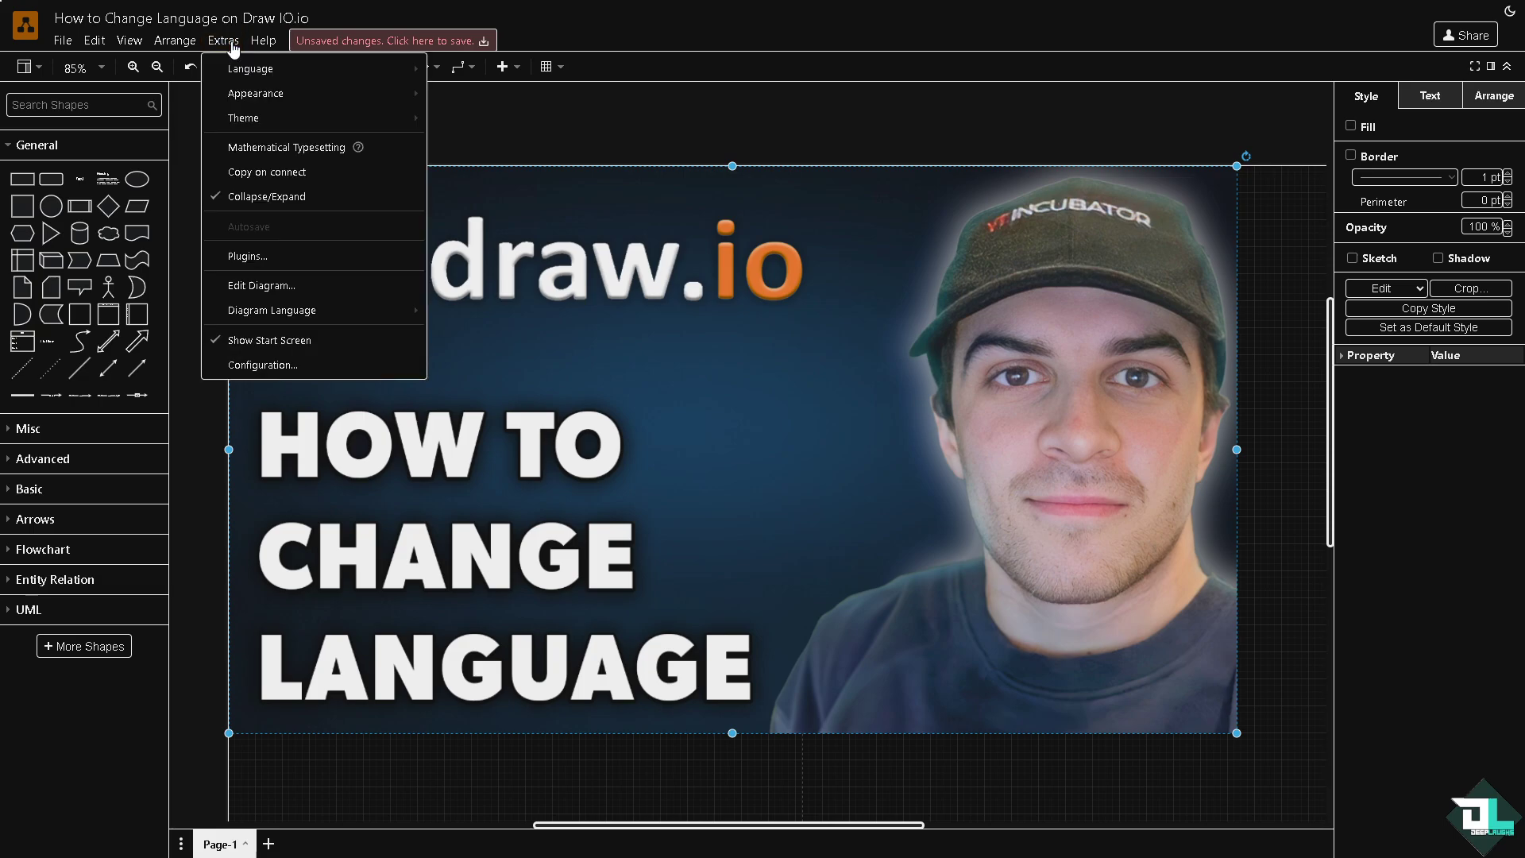
mouse_move(274, 68)
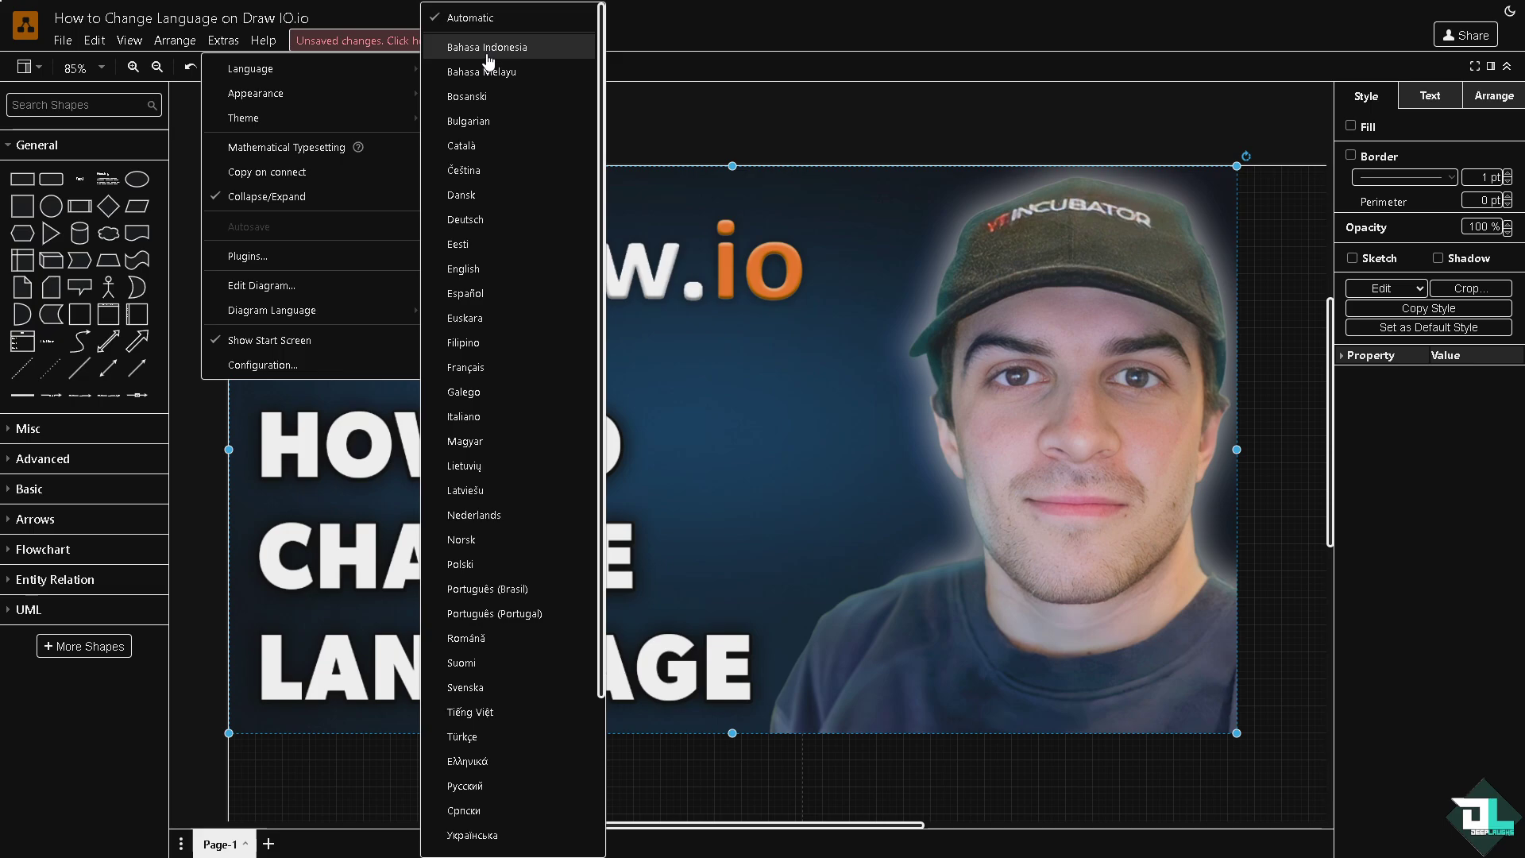
scroll(507, 358, "down", 3)
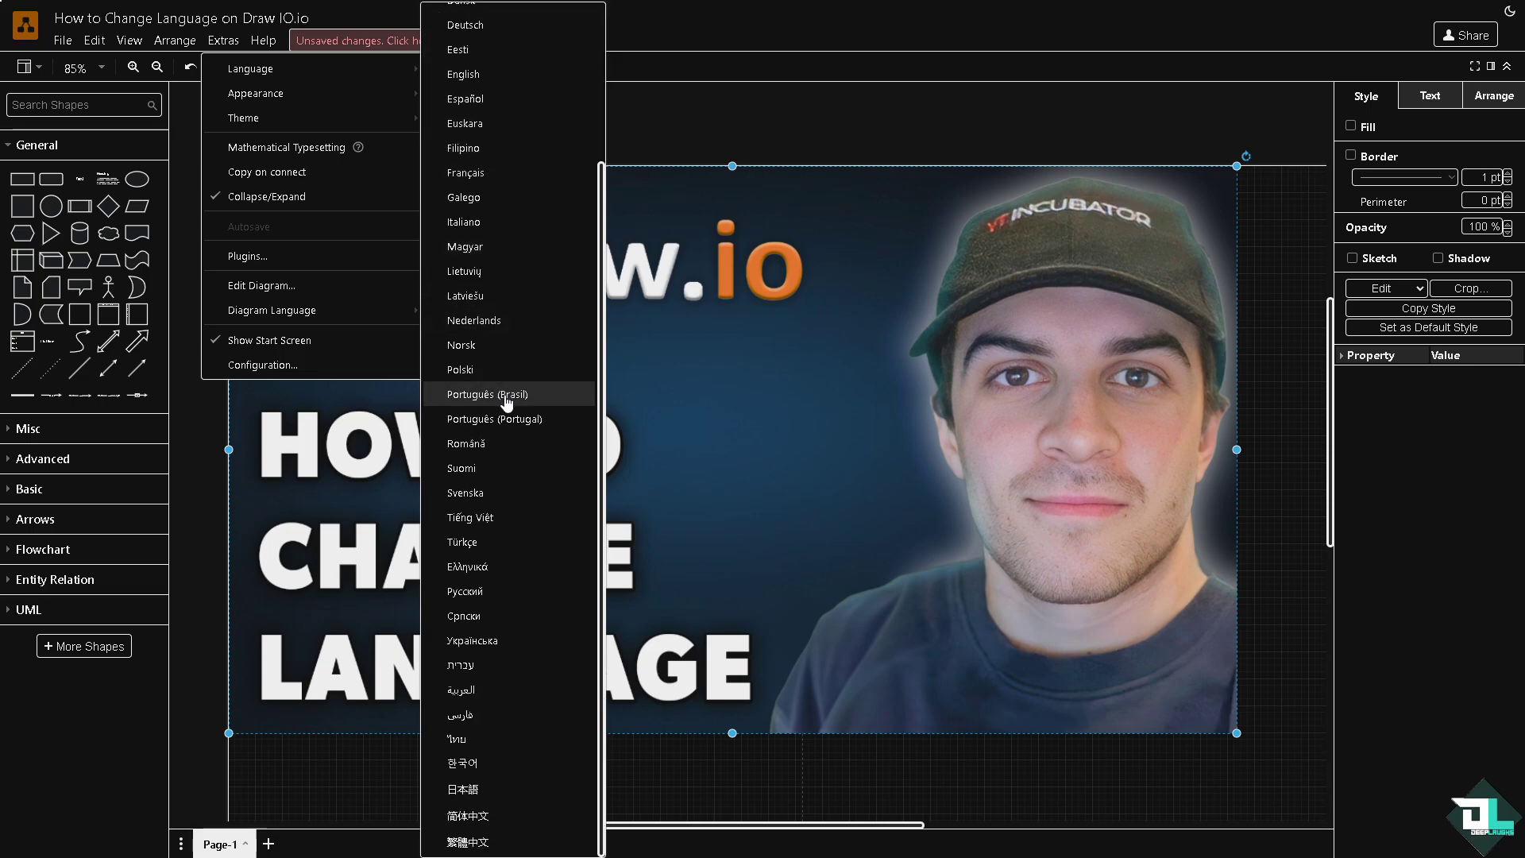
left_click(494, 573)
left_click(764, 346)
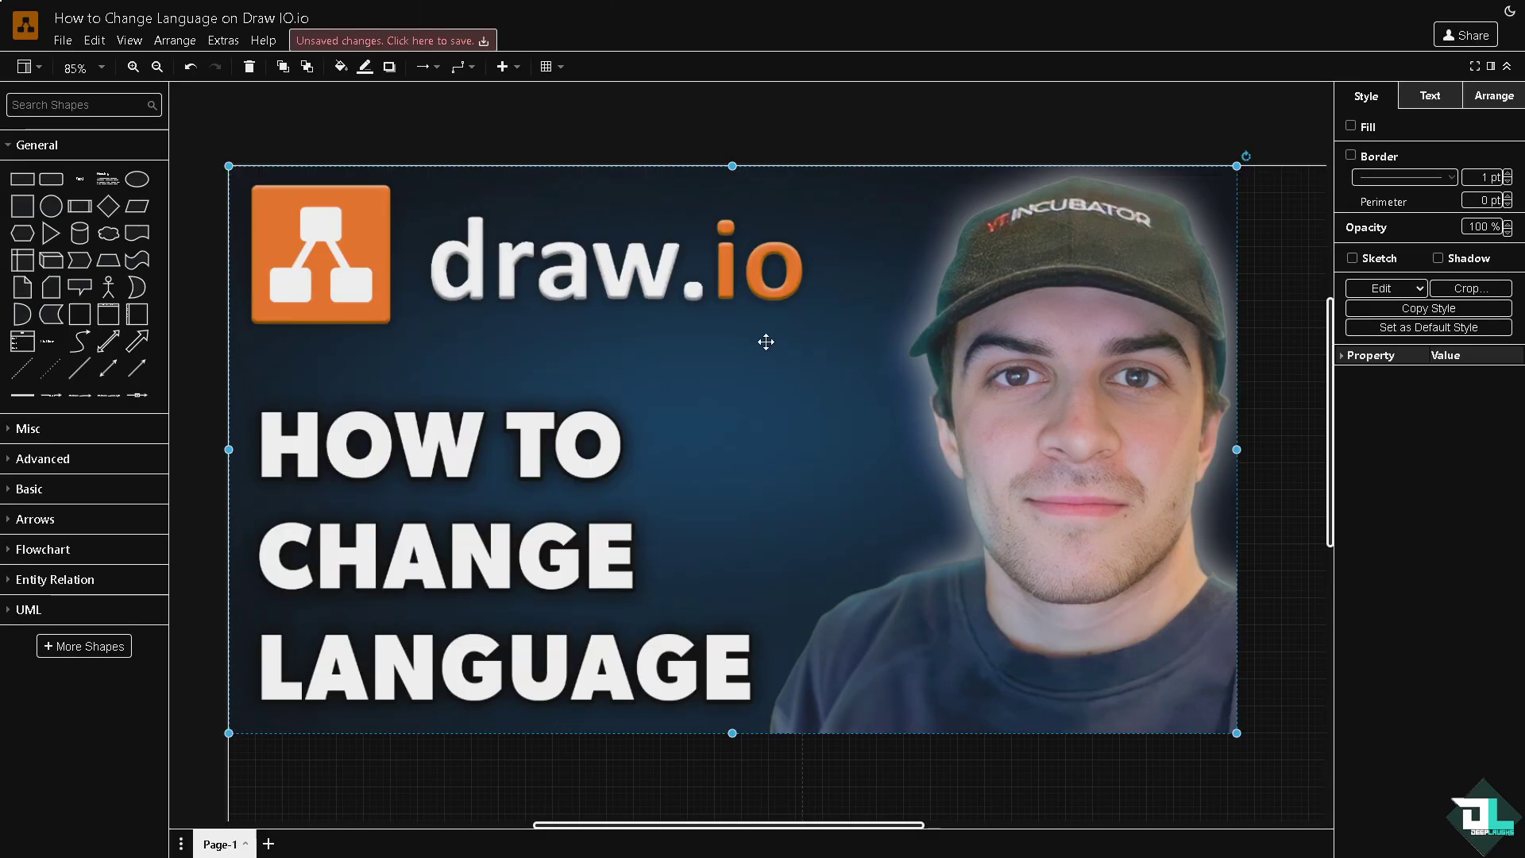
left_click(222, 39)
mouse_move(255, 94)
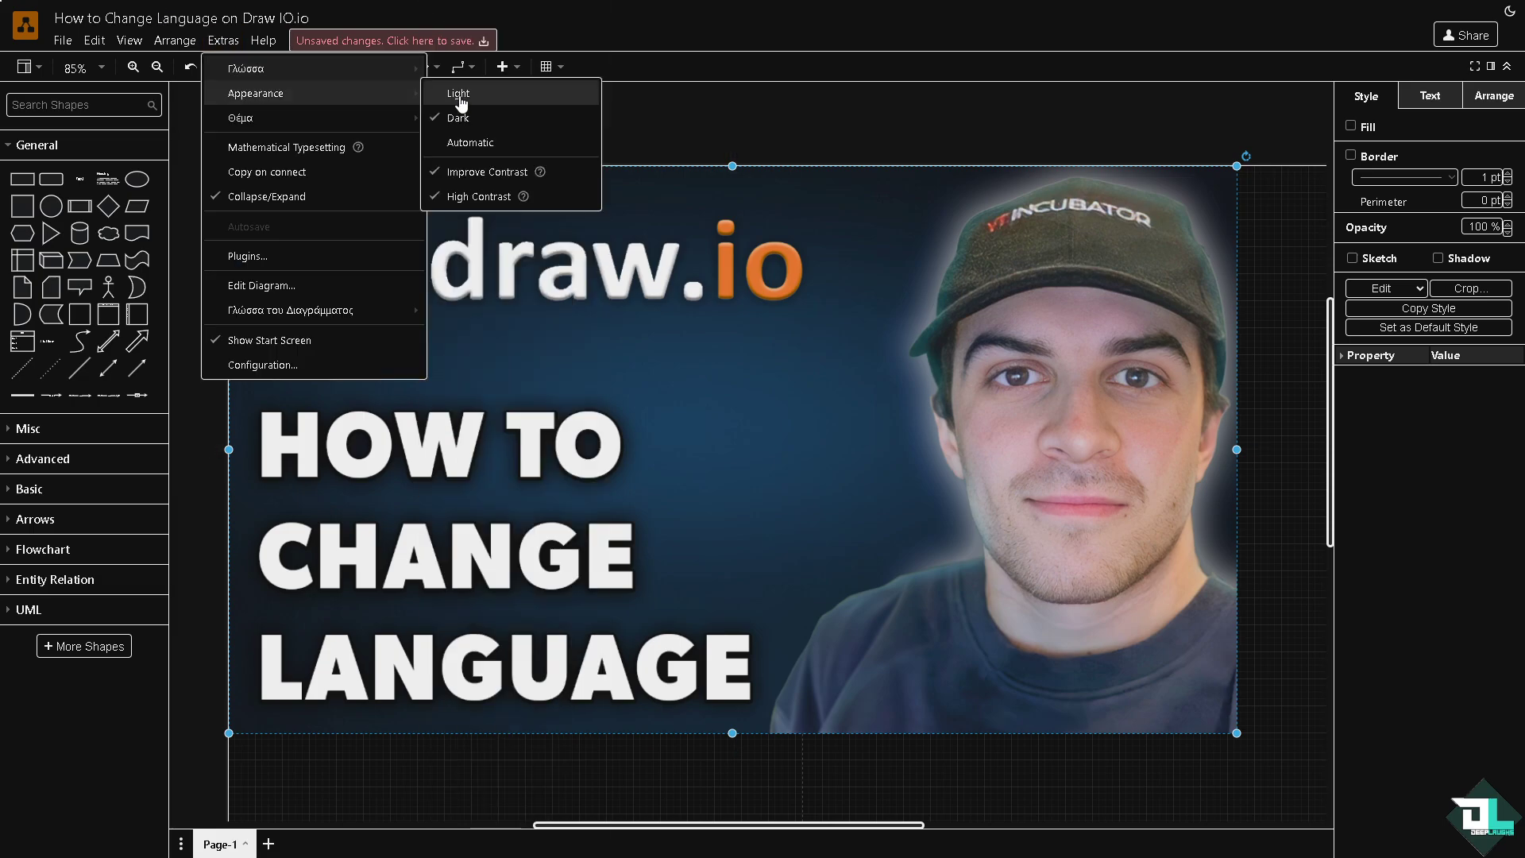
scroll(468, 68, "down", 1)
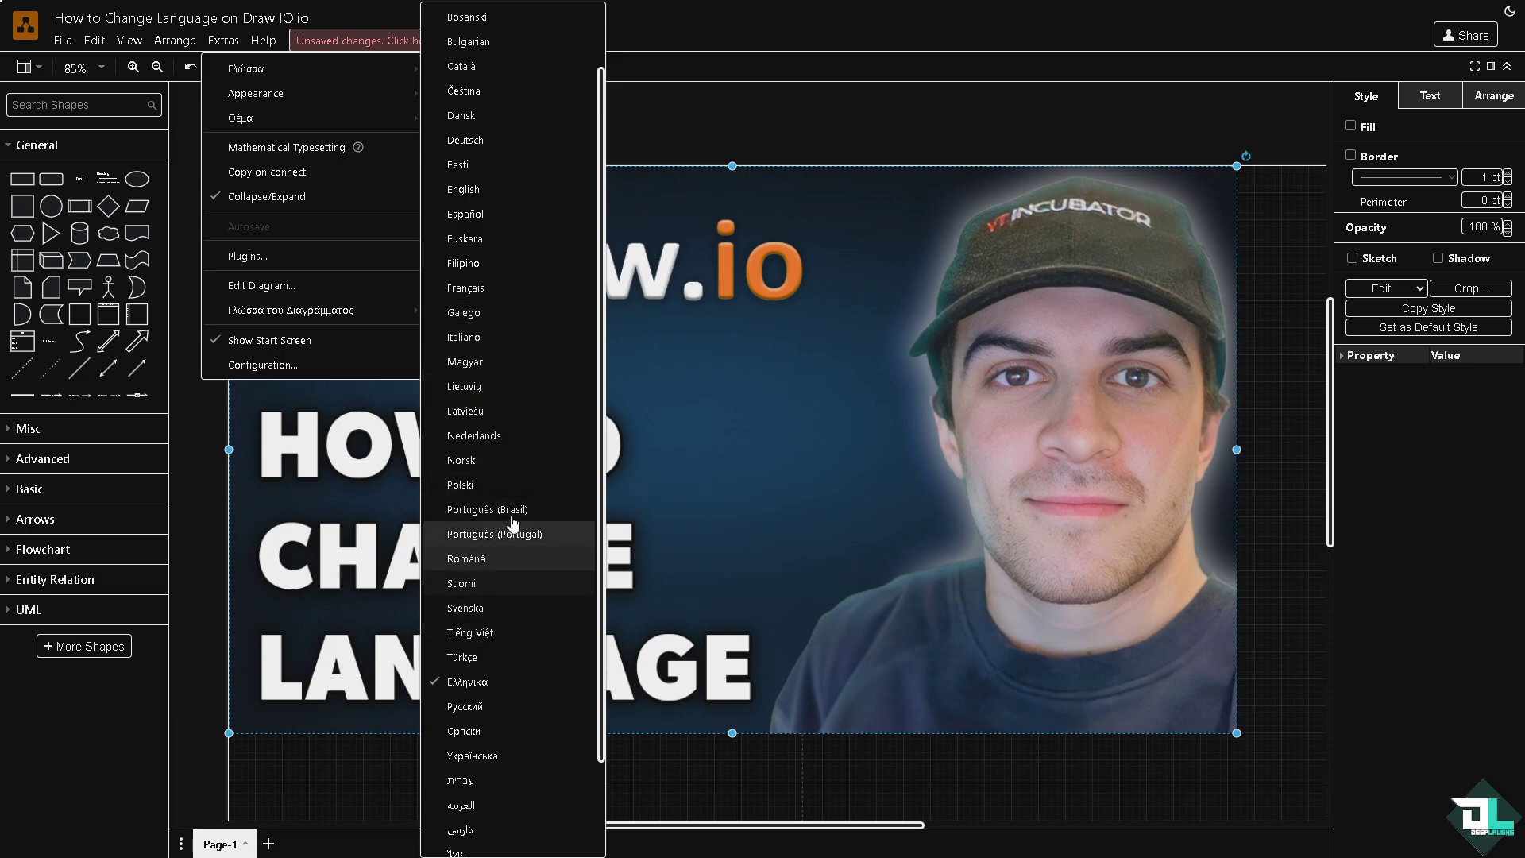
Switch the interface language to English, then to Čeština (Czech)
left_click(498, 190)
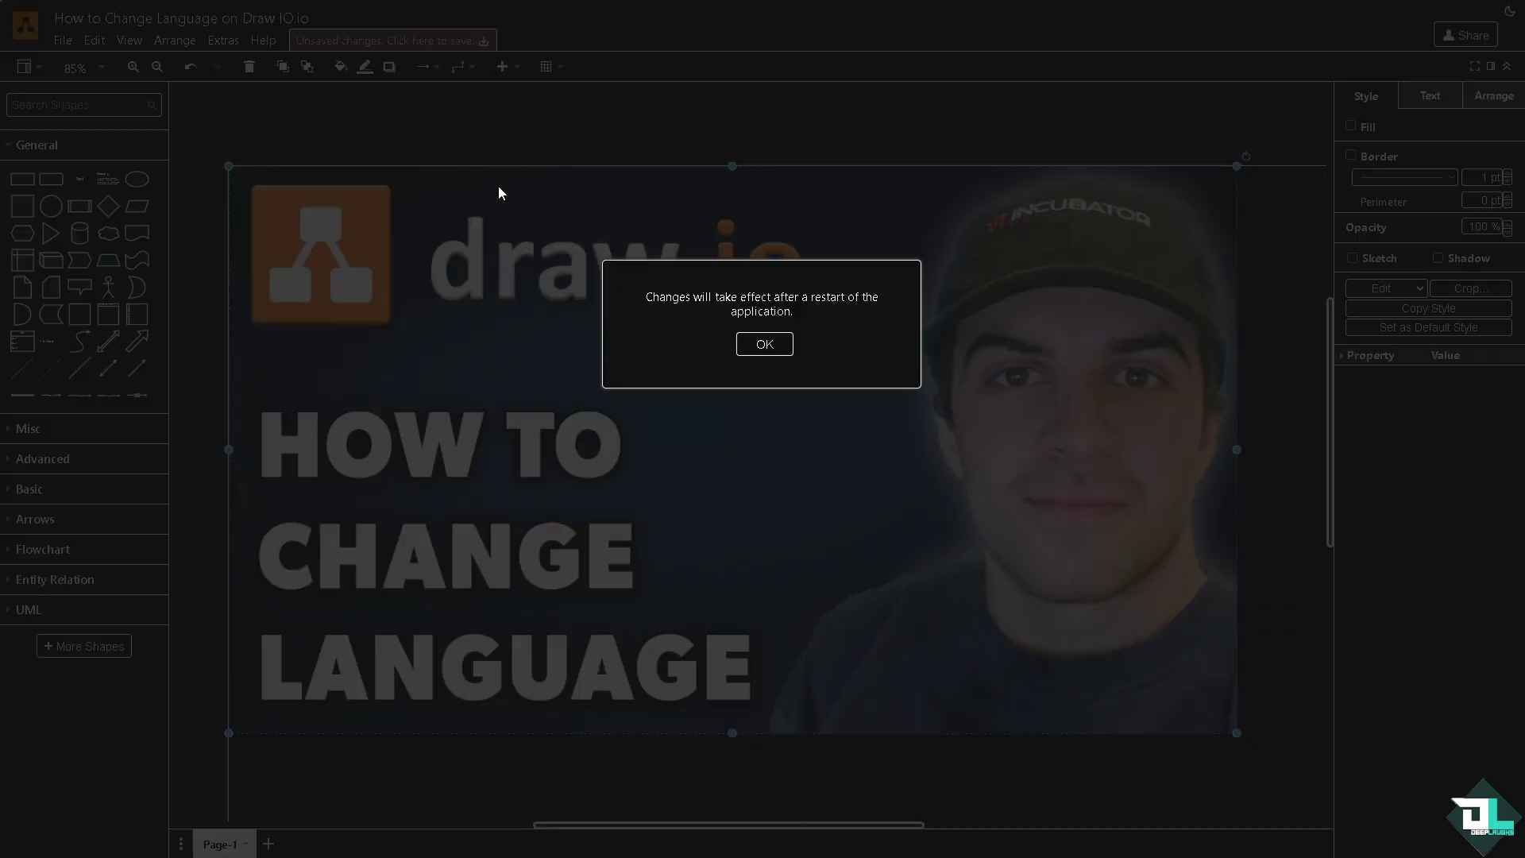
left_click(758, 345)
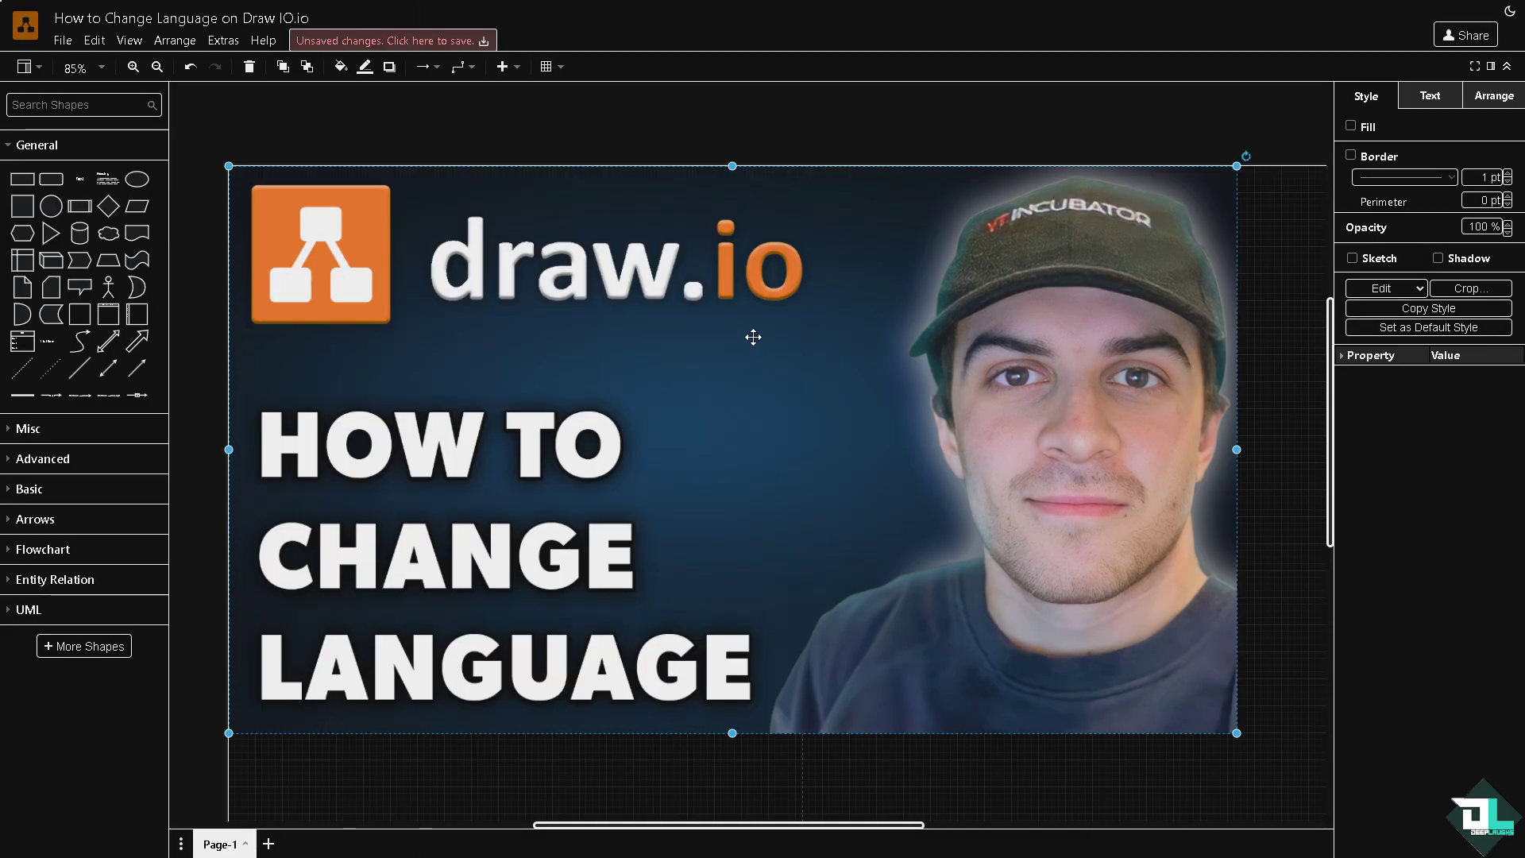
left_click(223, 40)
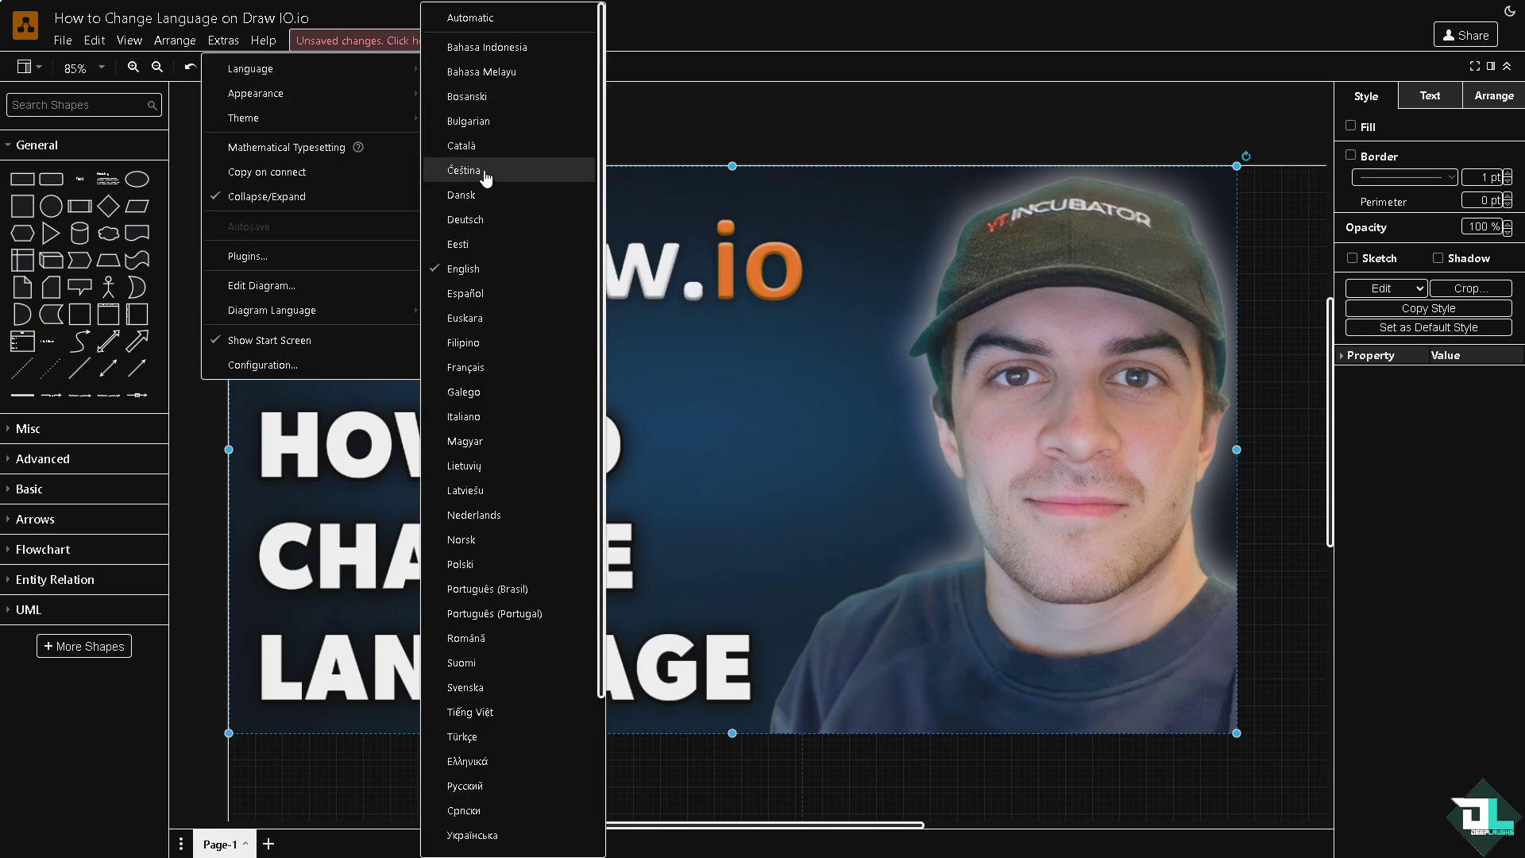
left_click(484, 173)
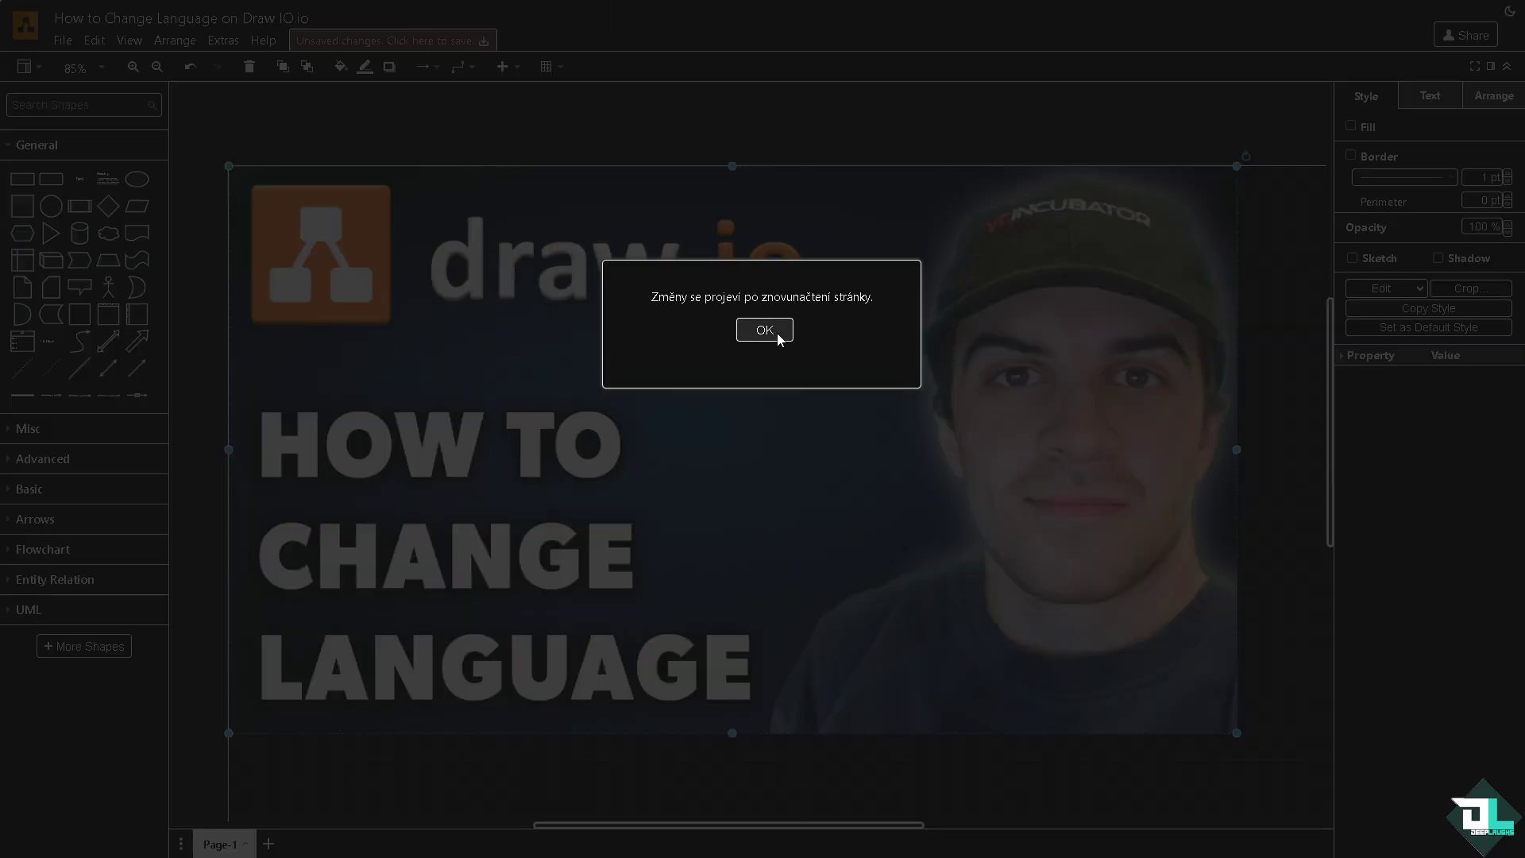
left_click(779, 332)
Switch the Czech interface back to English and dismiss the restart notice
left_click(225, 42)
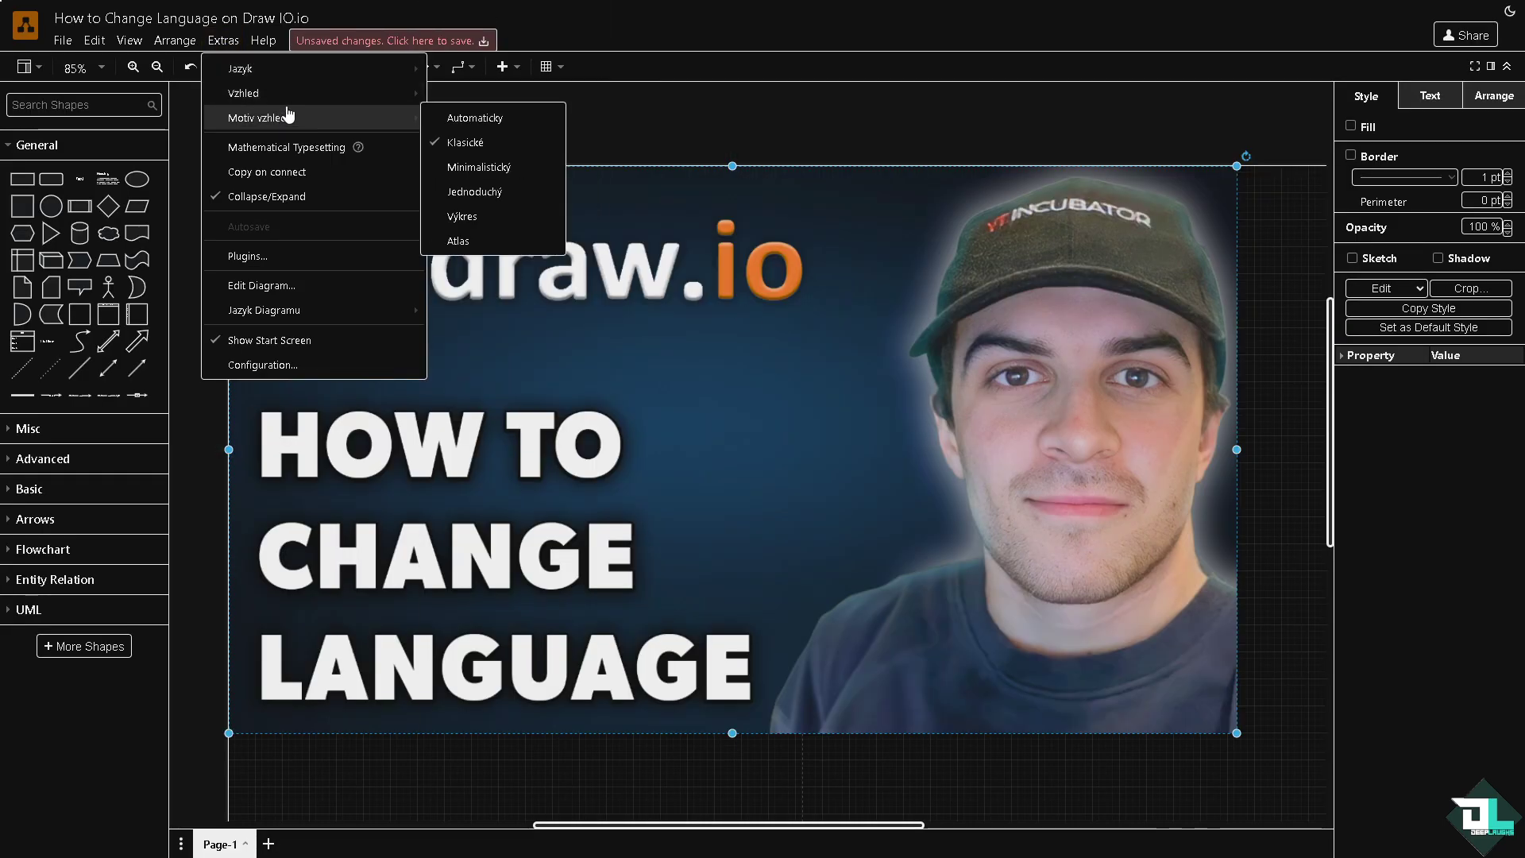
left_click(473, 269)
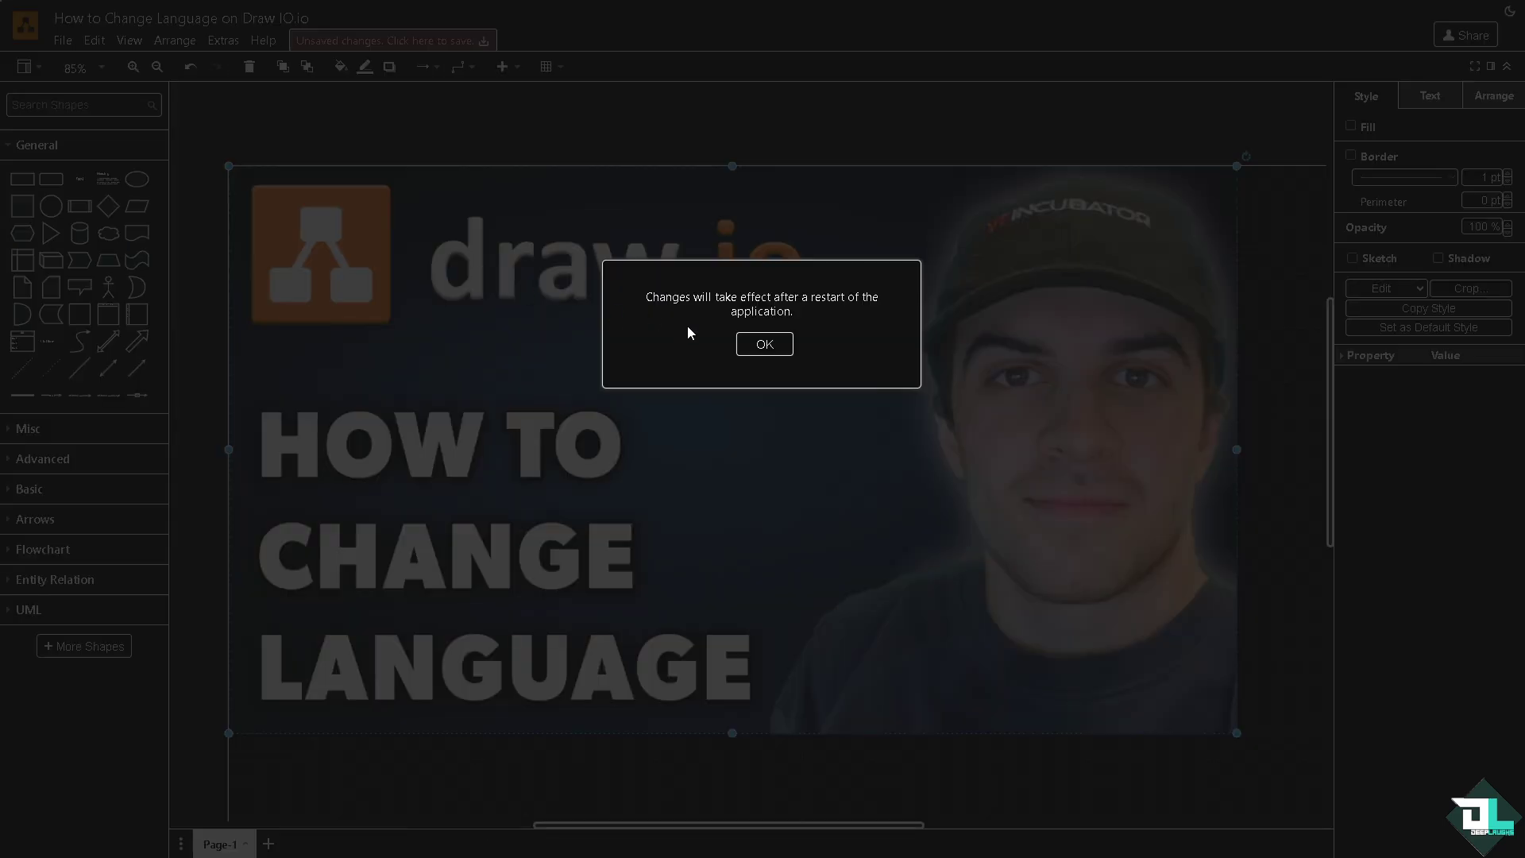
left_click(765, 343)
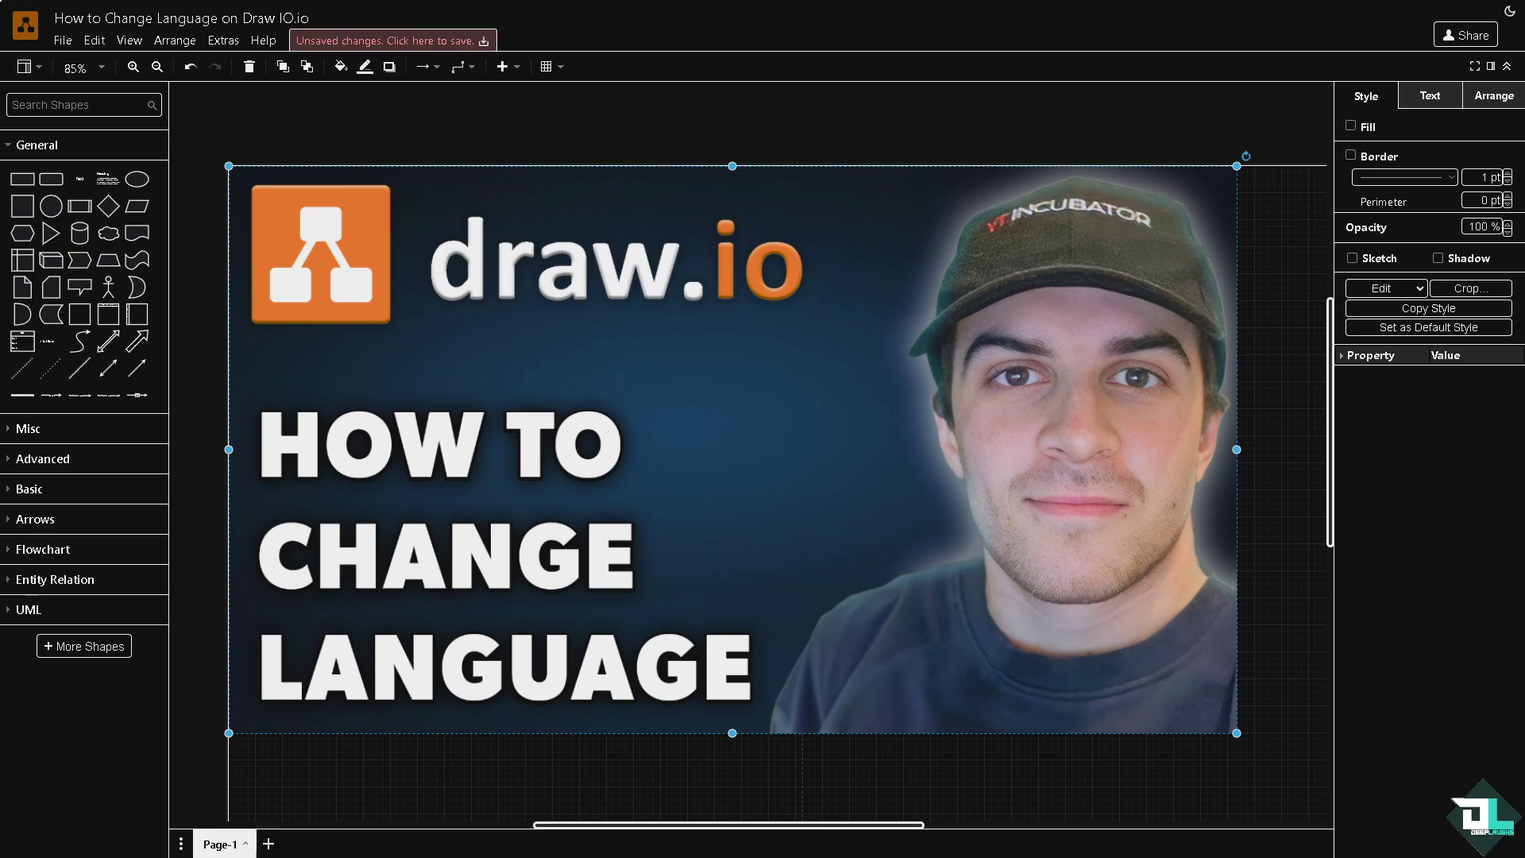
Confirm English is checked under Extras > Language, then open the Help menu's support resources
left_click(223, 40)
mouse_move(252, 68)
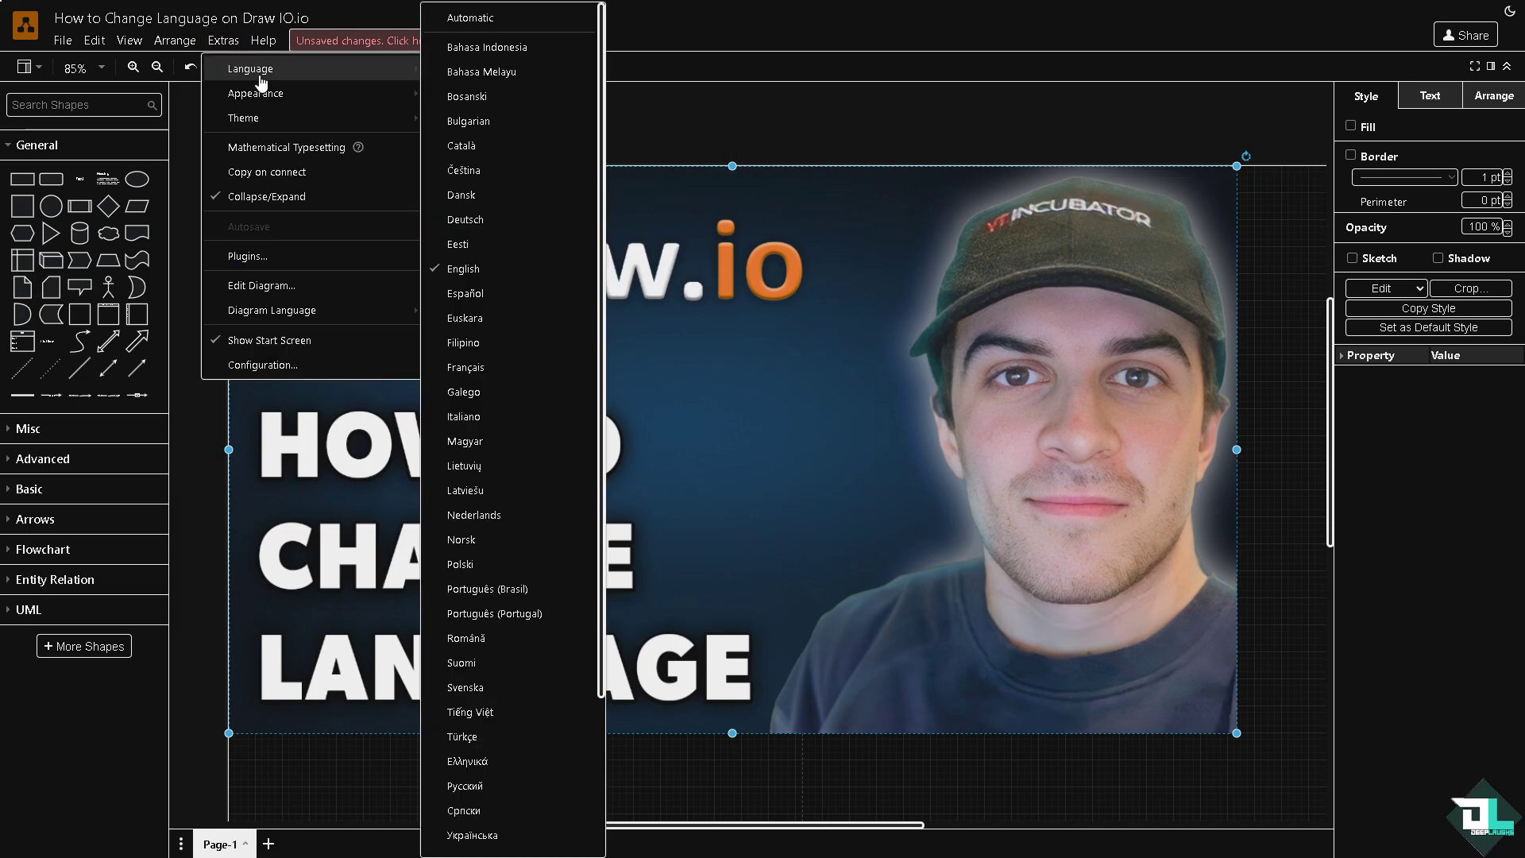
left_click(346, 22)
left_click(264, 41)
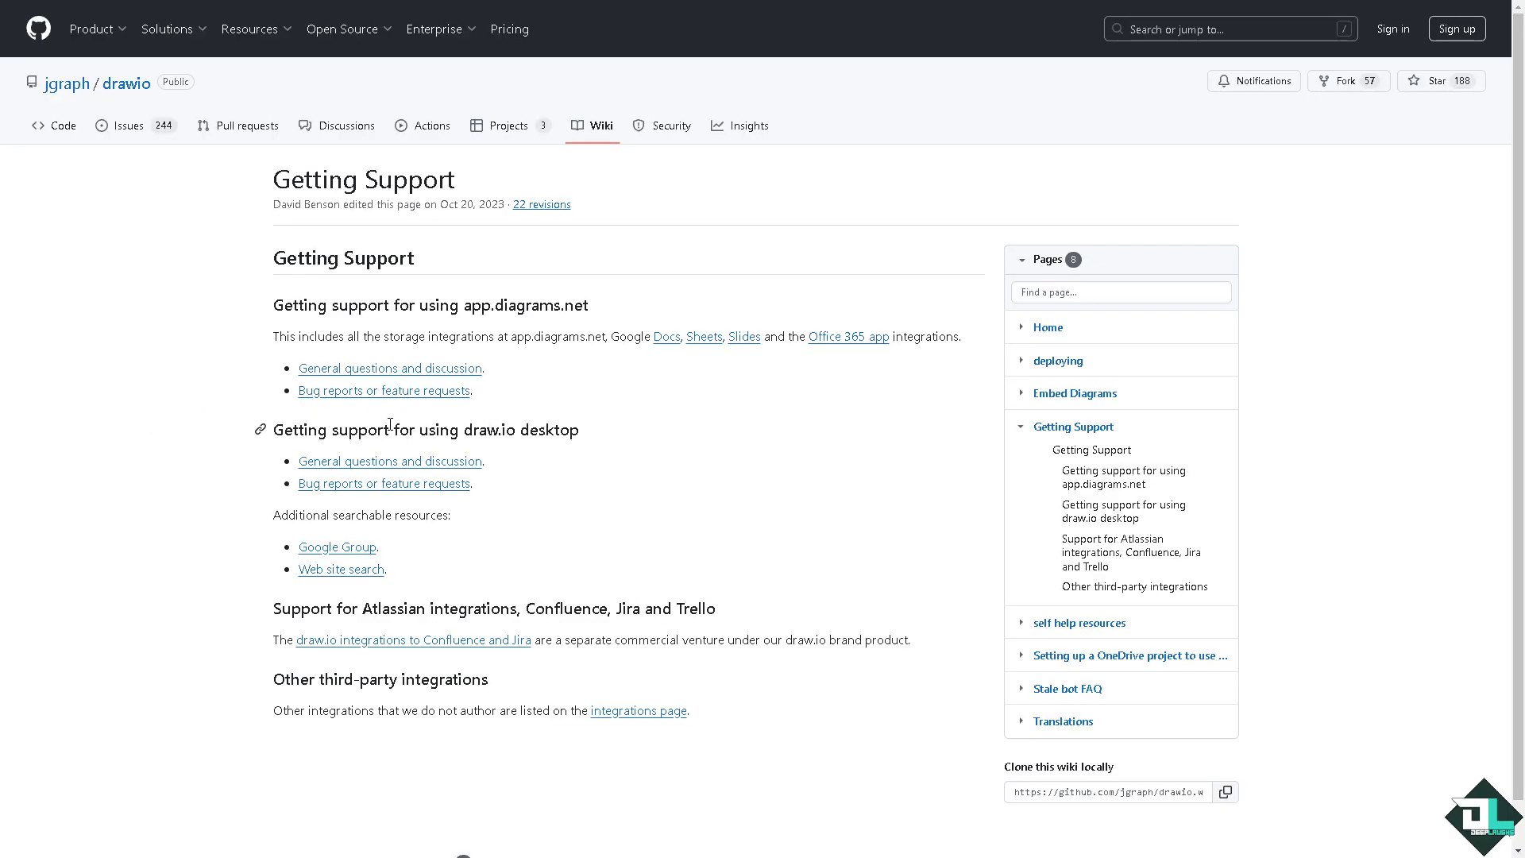
scroll(259, 429, "down", 1)
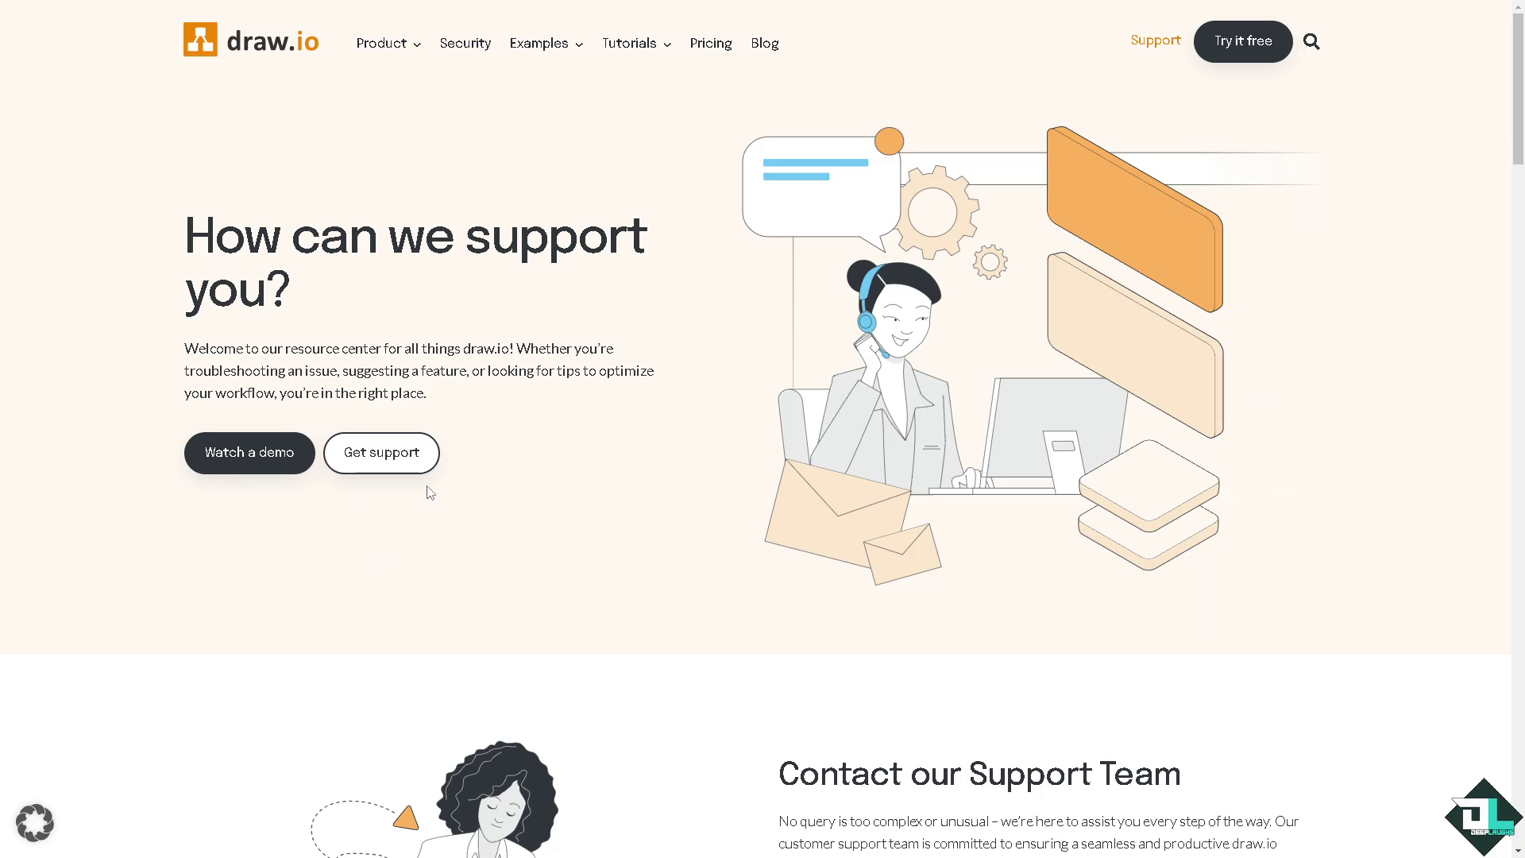
scroll(654, 567, "down", 2)
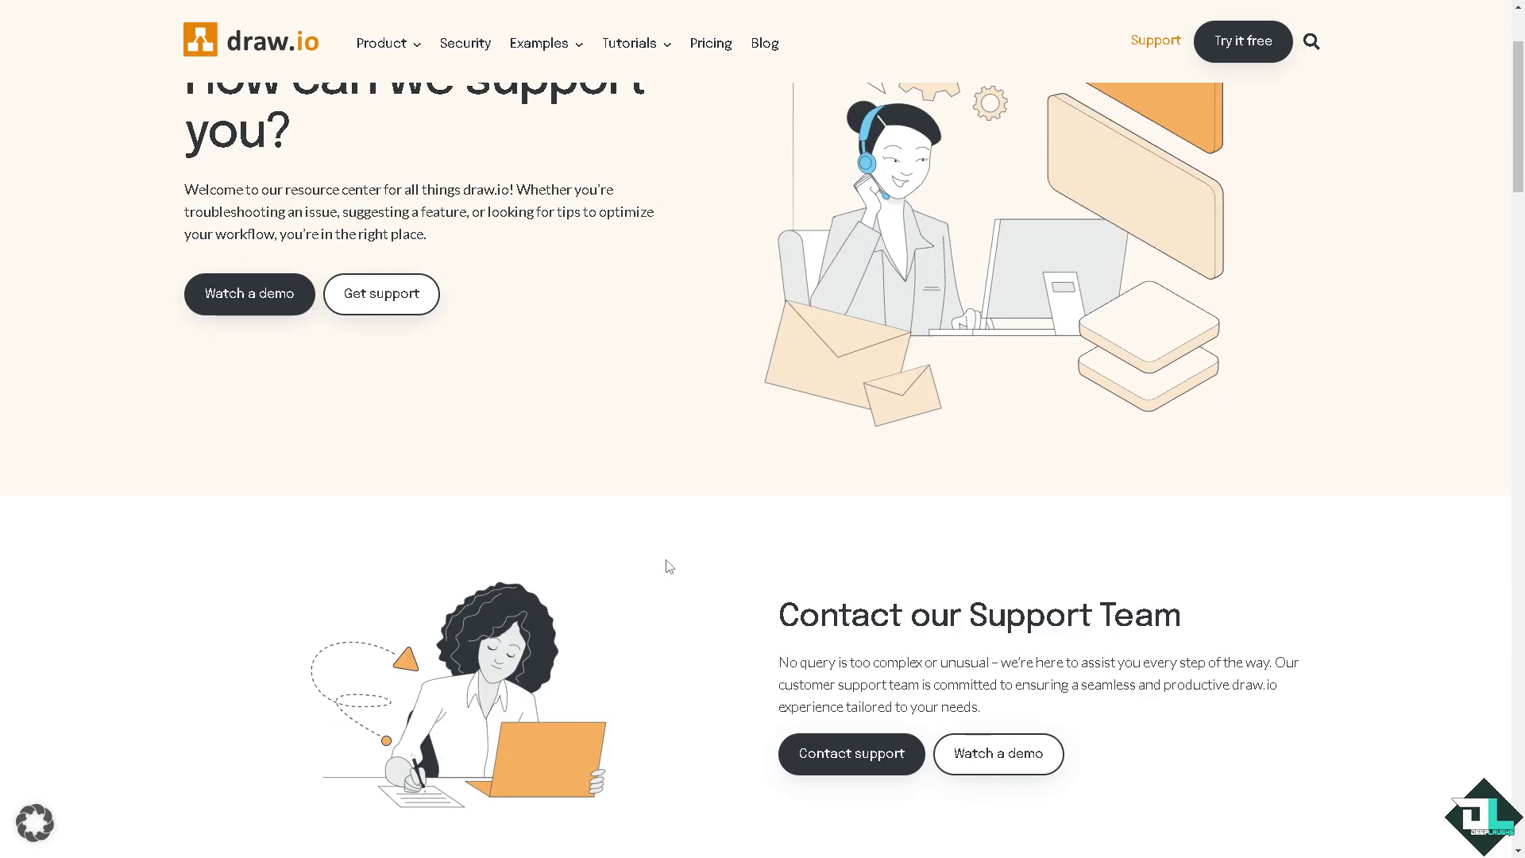
scroll(467, 443, "up", 2)
scroll(466, 442, "down", 3)
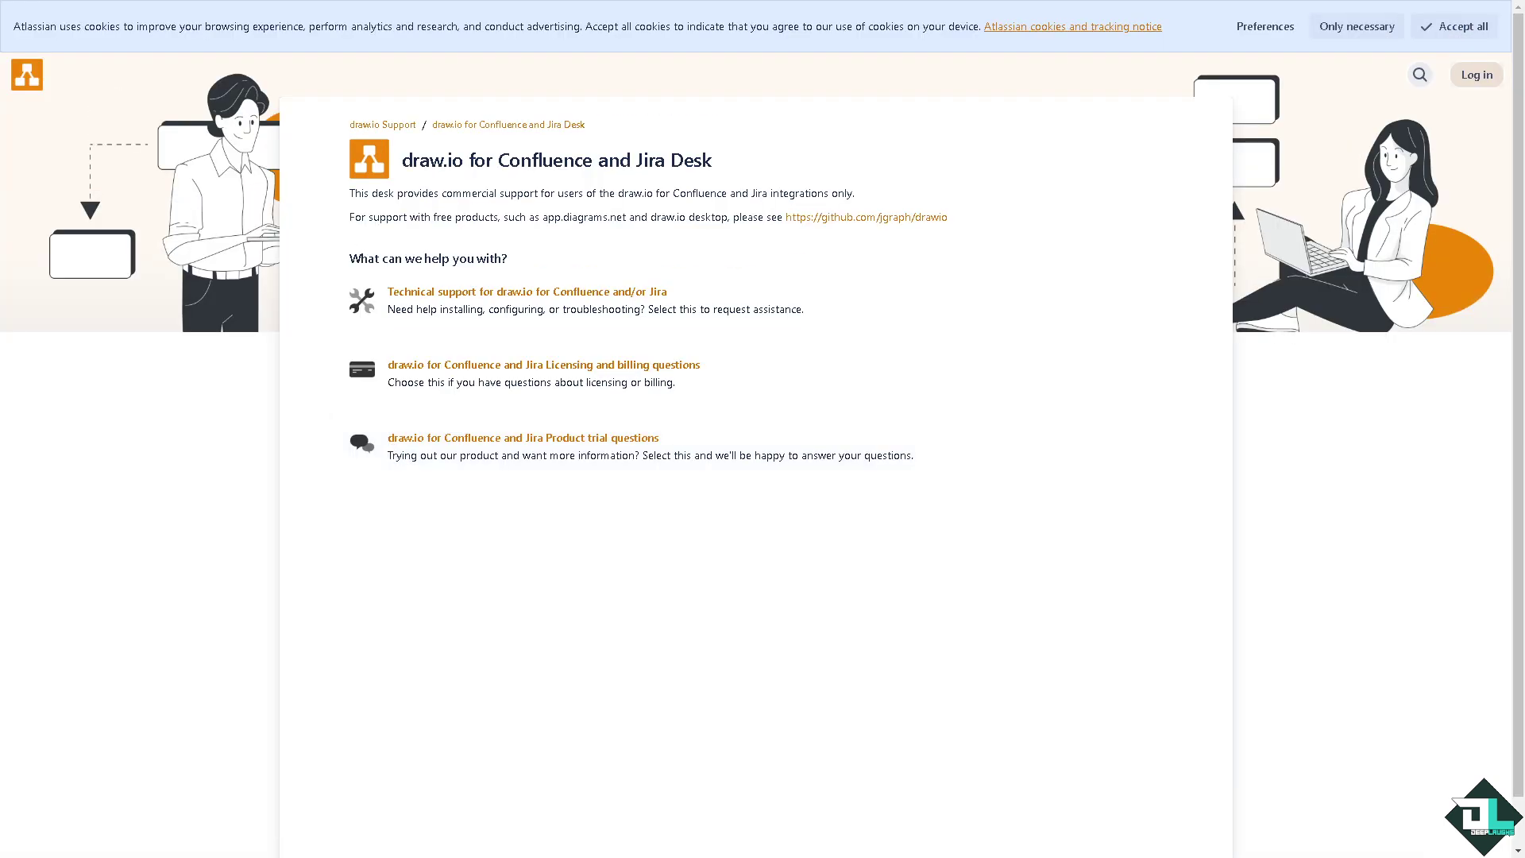
scroll(482, 536, "down", 1)
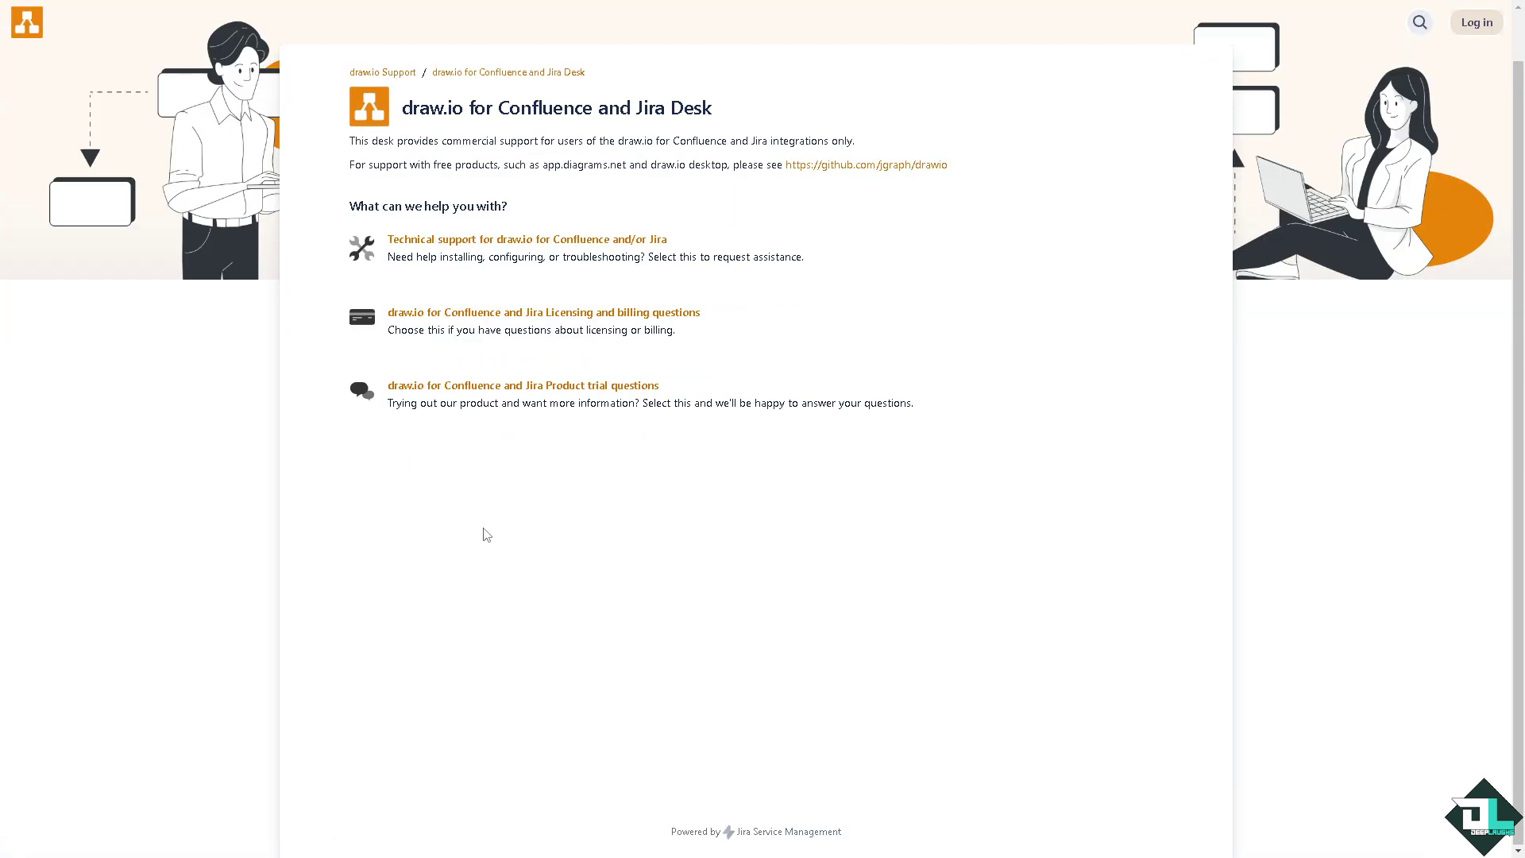